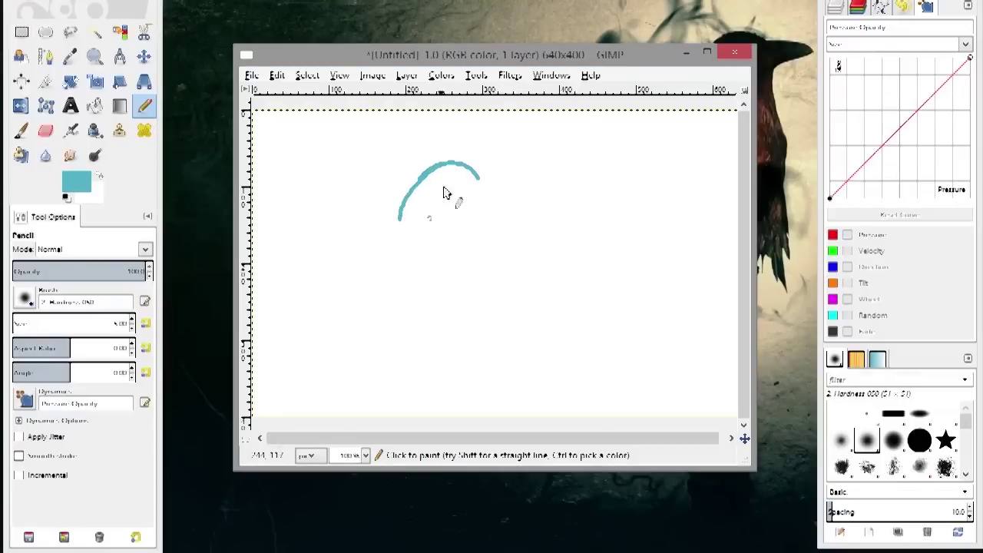
Step: Sketch a teal construction head with the Pencil: circular skull, vertical center line, tapered jaw and guide lines for eyes and brows
drag(443, 193, 494, 206)
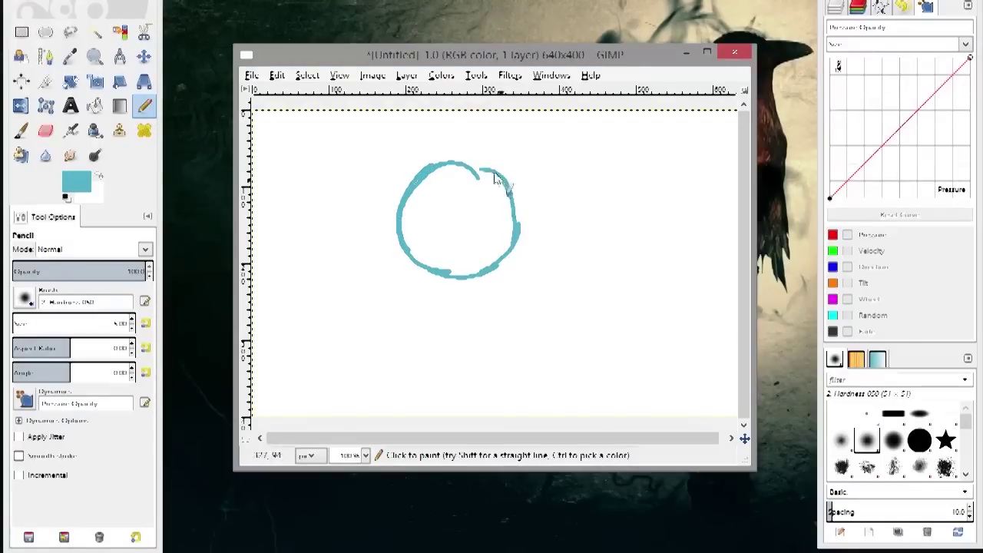
drag(492, 170, 395, 199)
drag(460, 163, 456, 318)
mouse_move(513, 222)
mouse_down()
mouse_move(422, 325)
mouse_move(470, 283)
mouse_up()
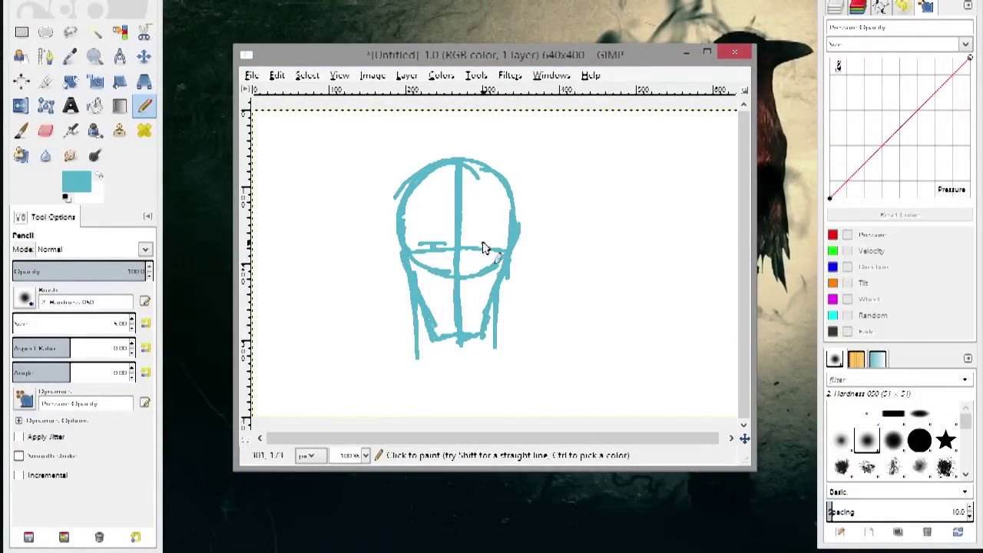
drag(475, 239, 509, 229)
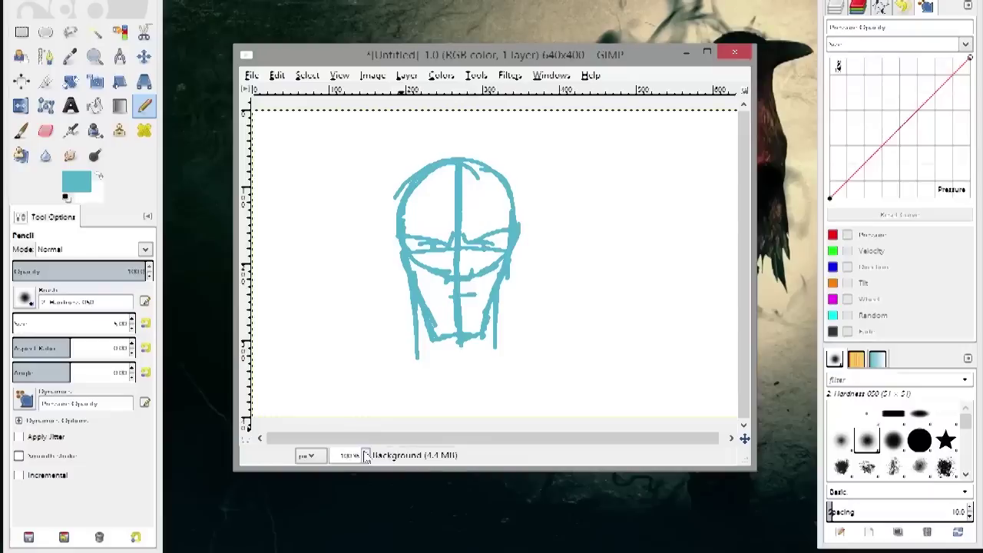
Step: At 400% zoom, start inking the right eye in black with the Paintbrush over the teal sketch
click(365, 455)
click(355, 347)
drag(744, 265, 743, 260)
drag(529, 438, 507, 438)
click(23, 131)
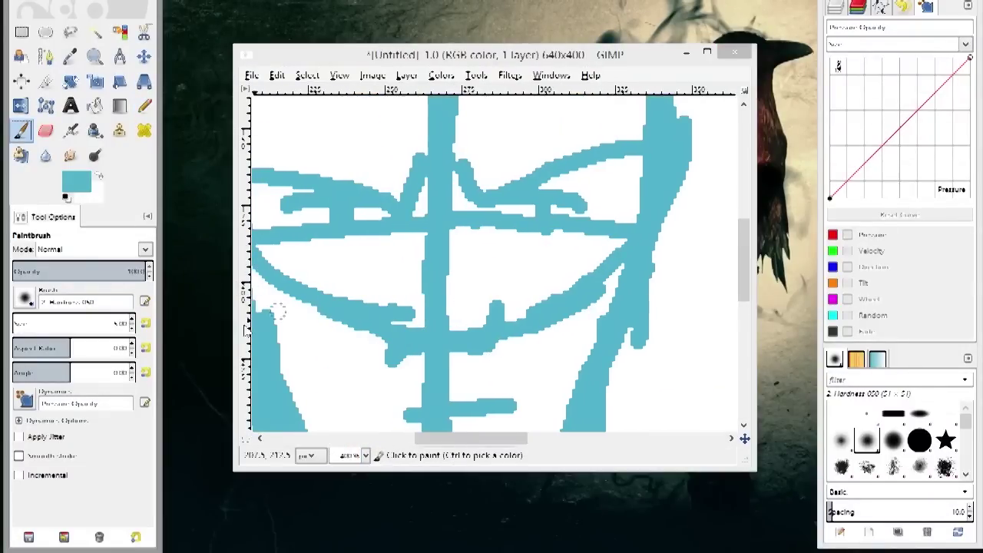
click(503, 203)
click(67, 198)
mouse_move(489, 215)
mouse_down()
mouse_move(531, 210)
mouse_move(541, 196)
mouse_move(516, 227)
mouse_move(518, 219)
mouse_move(554, 215)
mouse_up()
Step: Ink the nose in black, drawing the bridge line along the center line and a curve for each nostril
mouse_move(457, 210)
mouse_down()
mouse_move(459, 314)
mouse_move(442, 337)
mouse_up()
mouse_move(384, 326)
mouse_down()
mouse_move(377, 352)
mouse_move(417, 367)
mouse_up()
drag(385, 324, 392, 361)
drag(459, 210, 444, 337)
mouse_move(450, 365)
mouse_down()
mouse_move(491, 318)
mouse_move(477, 359)
mouse_up()
Step: Ink the mouth line with the lip contours and a short groove between the nose and the upper lip
drag(744, 253, 744, 289)
drag(369, 279, 542, 288)
mouse_move(369, 280)
mouse_down()
mouse_move(500, 270)
mouse_move(543, 289)
mouse_up()
drag(411, 309, 478, 297)
mouse_move(477, 297)
mouse_down()
mouse_move(445, 313)
mouse_move(456, 309)
mouse_up()
drag(435, 230, 441, 258)
Step: Ink a thick slanted eyebrow above the right eye, with a frown crease at its inner end
drag(744, 295, 744, 253)
drag(467, 195, 481, 243)
drag(487, 241, 628, 183)
drag(467, 195, 479, 237)
mouse_move(487, 227)
mouse_down()
mouse_move(542, 187)
mouse_move(639, 176)
mouse_up()
mouse_move(501, 222)
mouse_down()
mouse_move(573, 186)
mouse_move(486, 234)
mouse_up()
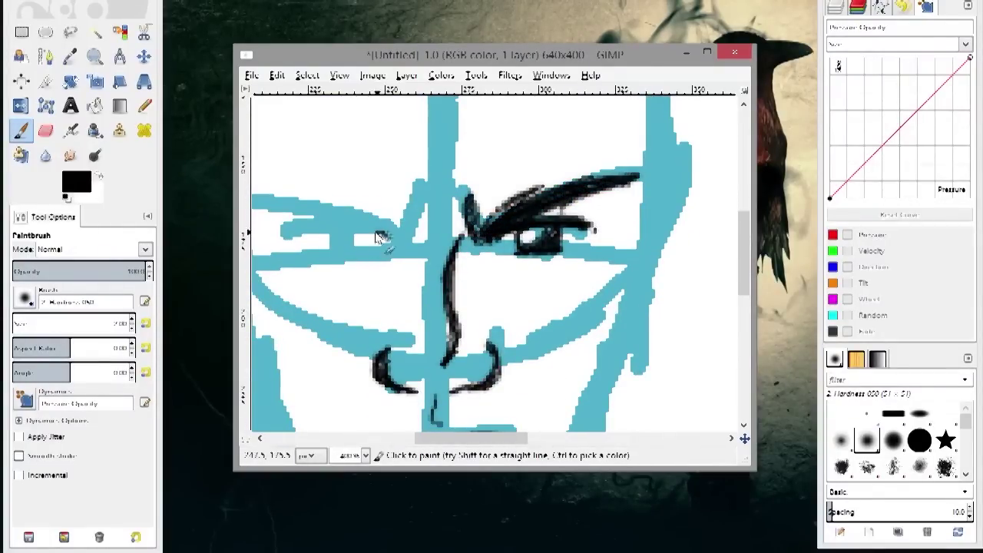
Step: Ink the left eye and its thick slanted eyebrow, adding frown creases between the two brows
drag(378, 238, 282, 244)
drag(357, 253, 333, 262)
drag(421, 189, 402, 235)
mouse_move(398, 233)
mouse_down()
mouse_move(253, 203)
mouse_move(378, 229)
mouse_up()
mouse_move(296, 185)
mouse_down()
mouse_move(355, 211)
mouse_move(255, 204)
mouse_up()
mouse_move(255, 215)
mouse_down()
mouse_move(353, 209)
mouse_move(399, 236)
mouse_move(421, 189)
mouse_up()
drag(441, 198, 440, 233)
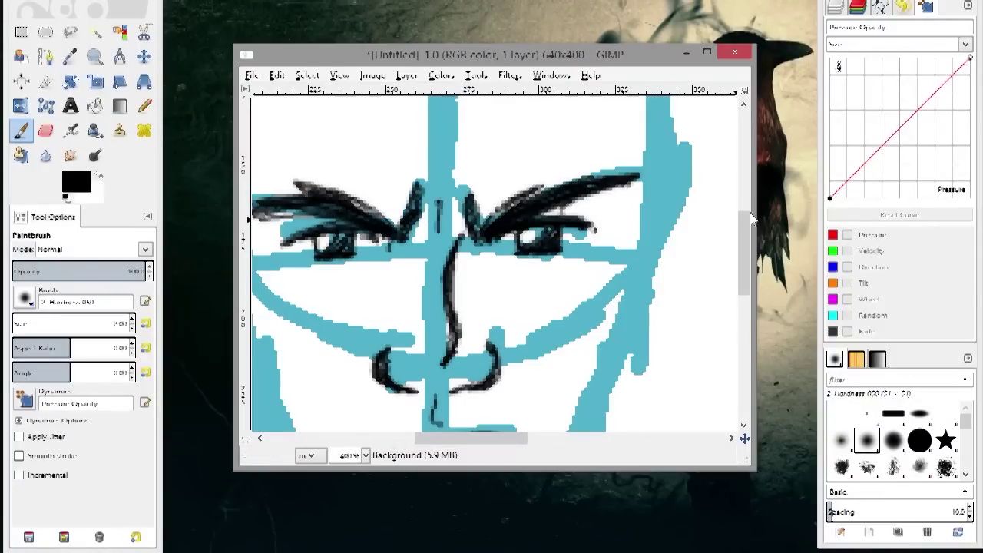
Step: Add a curved black line beneath each eye
drag(746, 216, 746, 230)
drag(483, 206, 631, 208)
drag(387, 213, 292, 229)
Step: Ink the cheeks, jawline and chin in black along the teal guides, and add the right neck line
drag(746, 252, 745, 293)
drag(629, 123, 566, 271)
drag(617, 152, 543, 332)
mouse_move(541, 325)
mouse_down()
mouse_move(437, 349)
mouse_move(347, 342)
mouse_up()
drag(419, 347, 273, 215)
drag(603, 181, 598, 413)
mouse_move(598, 415)
mouse_down()
mouse_move(623, 167)
mouse_move(597, 414)
mouse_up()
mouse_move(630, 125)
mouse_down()
mouse_move(554, 316)
mouse_move(364, 350)
mouse_up()
drag(401, 351, 274, 215)
Step: Ink the right side of the head and the ear beside it with several black strokes
drag(744, 309, 745, 263)
drag(662, 123, 647, 270)
drag(640, 273, 613, 368)
mouse_move(662, 198)
mouse_down()
mouse_move(706, 242)
mouse_move(639, 365)
mouse_move(620, 346)
mouse_up()
drag(698, 184, 662, 277)
drag(665, 238, 647, 325)
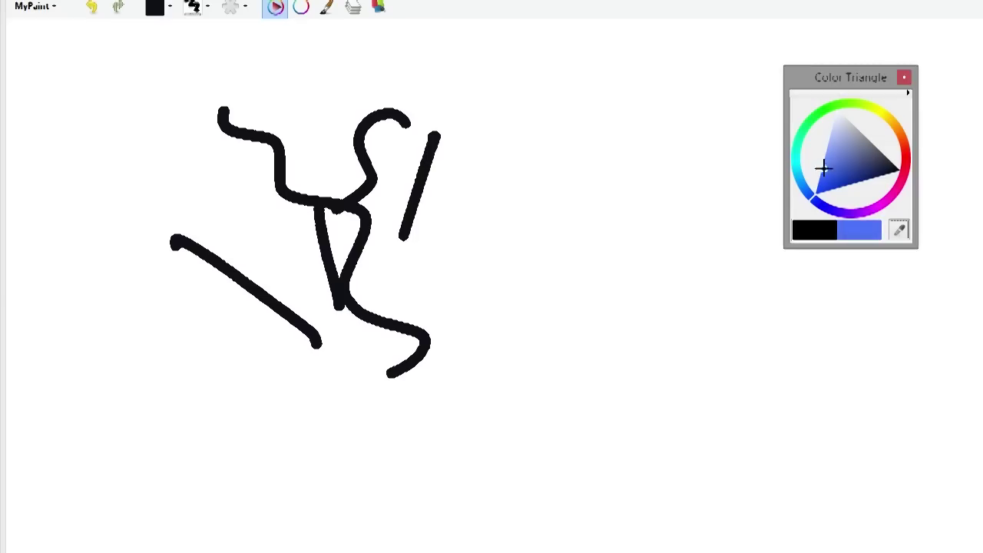
Step: Switch to MyPaint, draw a looping blue stroke across the black lines, and test the blue on the Scratchpad
mouse_move(497, 140)
mouse_down()
mouse_move(149, 226)
mouse_move(341, 353)
mouse_up()
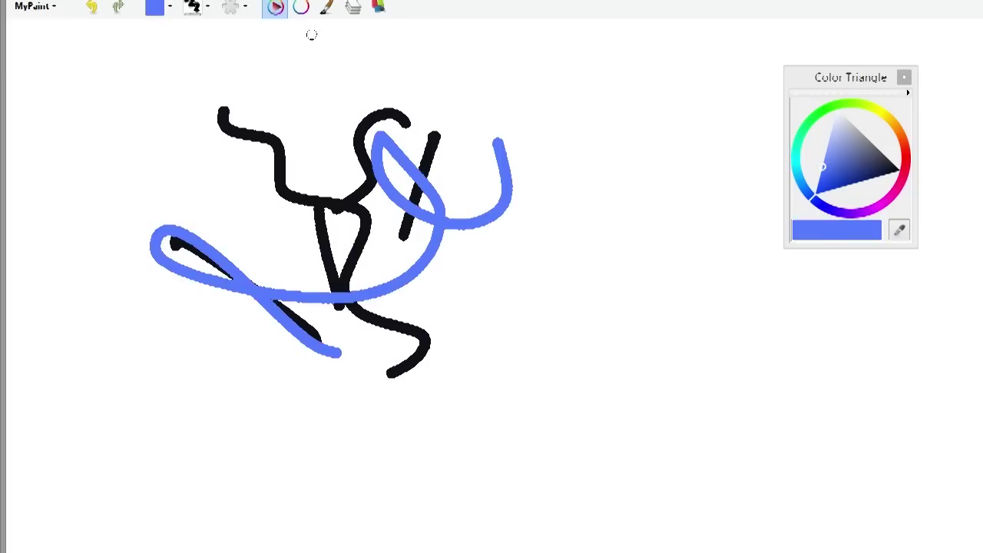
click(355, 9)
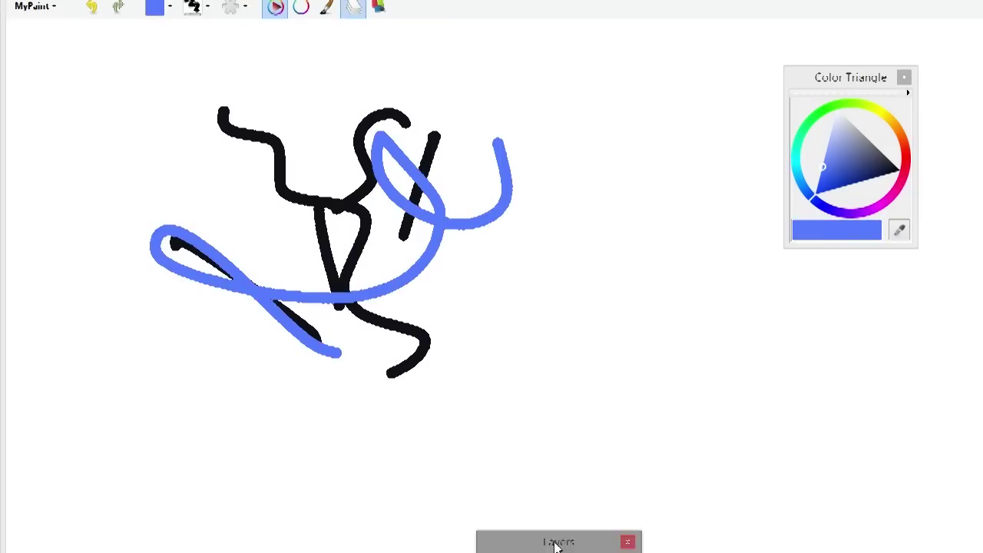
key(Tab)
key(Tab)
key(Tab)
key(Tab)
click(378, 7)
drag(519, 193, 629, 140)
drag(624, 197, 612, 233)
Step: Paint test strokes in blue with four different brushes from the Experimental set, including speed-blot and bubble
key(b)
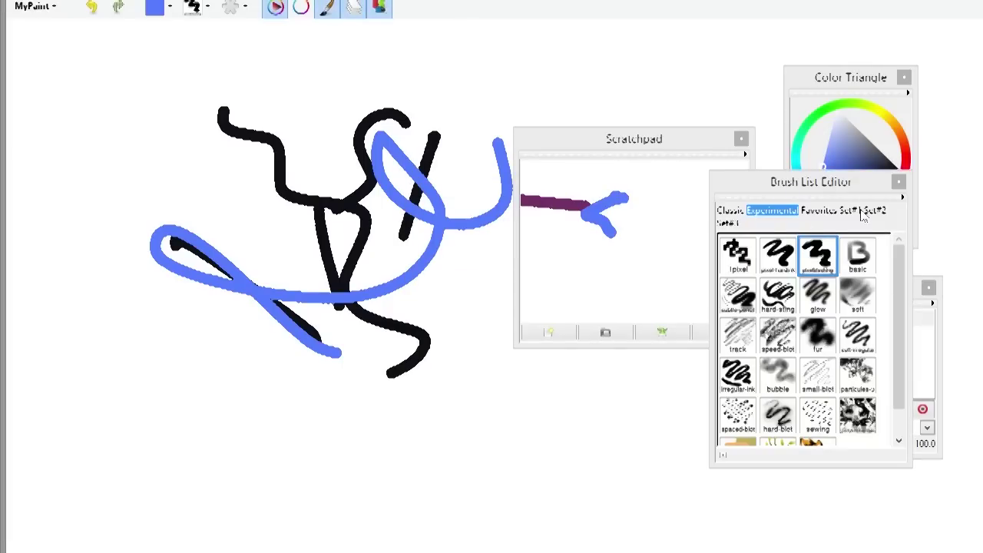
click(784, 348)
mouse_move(394, 205)
mouse_down()
mouse_move(444, 472)
mouse_move(516, 353)
mouse_up()
click(779, 375)
mouse_move(460, 330)
mouse_down()
mouse_move(354, 368)
mouse_move(308, 261)
mouse_up()
click(858, 415)
mouse_move(472, 257)
mouse_down()
mouse_move(394, 297)
mouse_move(308, 192)
mouse_up()
click(778, 255)
drag(469, 189, 461, 392)
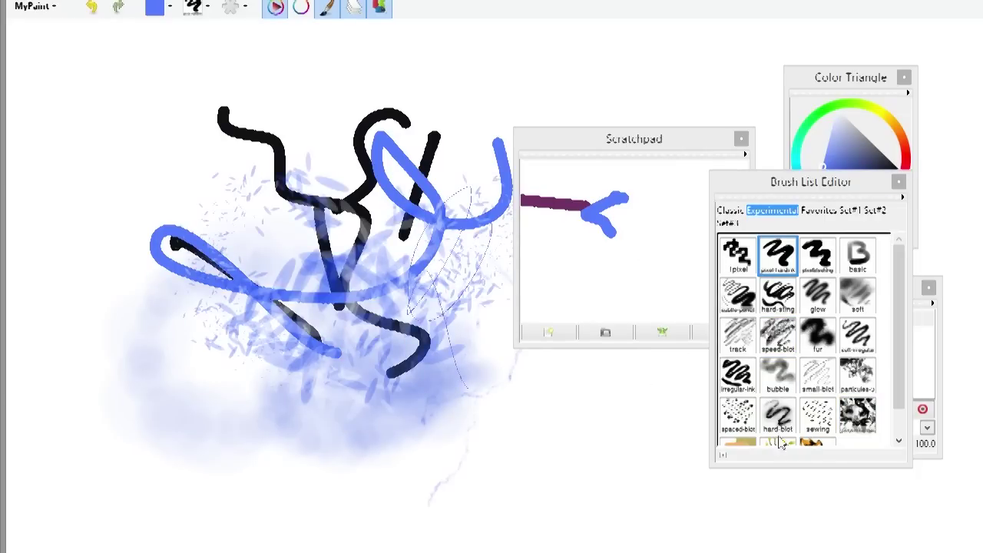
Step: Paint test strokes with wet brushes from Set#1, ending with a thick looping greyish-blue stroke using the R S blend brush
click(850, 210)
click(817, 415)
drag(484, 92, 431, 200)
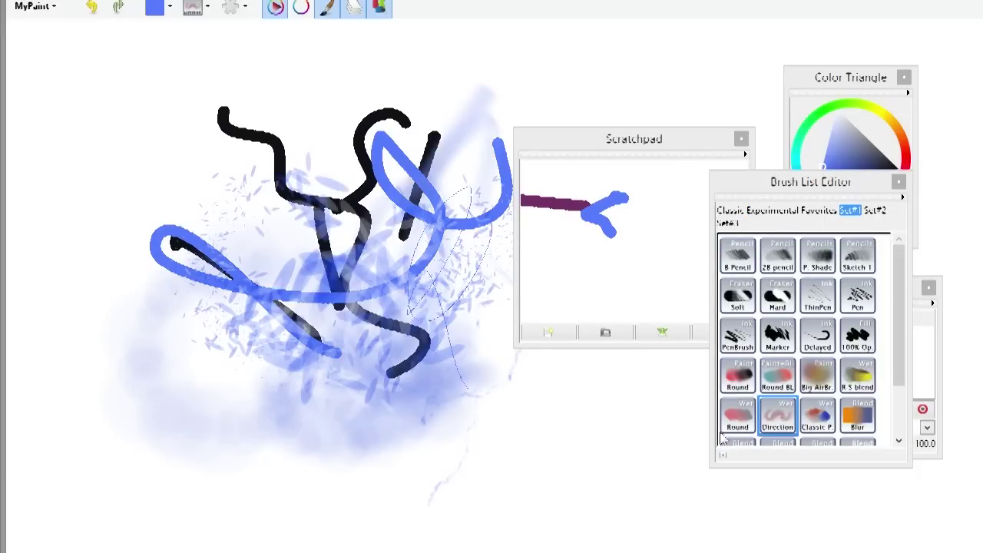
click(866, 371)
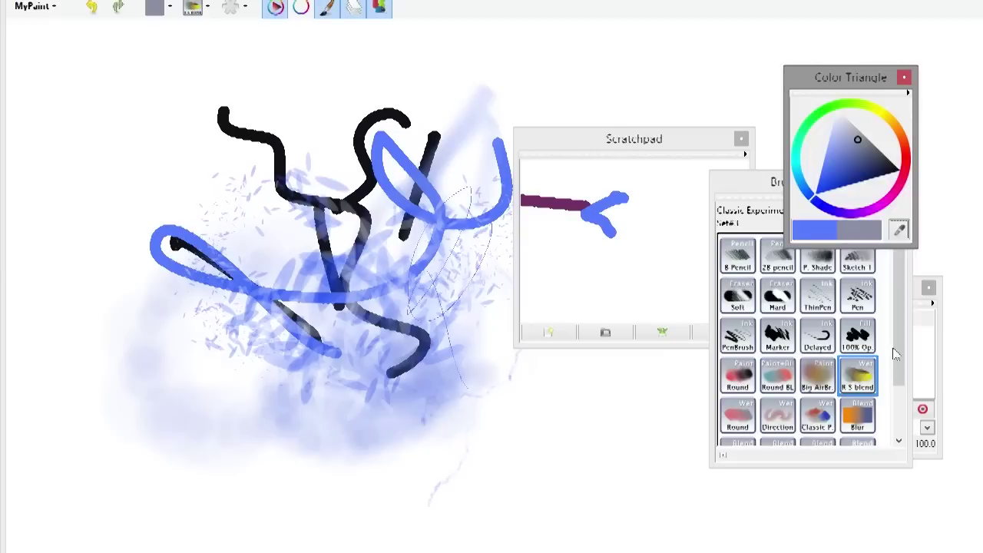
mouse_move(503, 188)
mouse_down()
mouse_move(527, 358)
mouse_move(603, 495)
mouse_up()
Step: Try two brushes from Set#2 with strokes over the thick grey loop and beside it
click(866, 212)
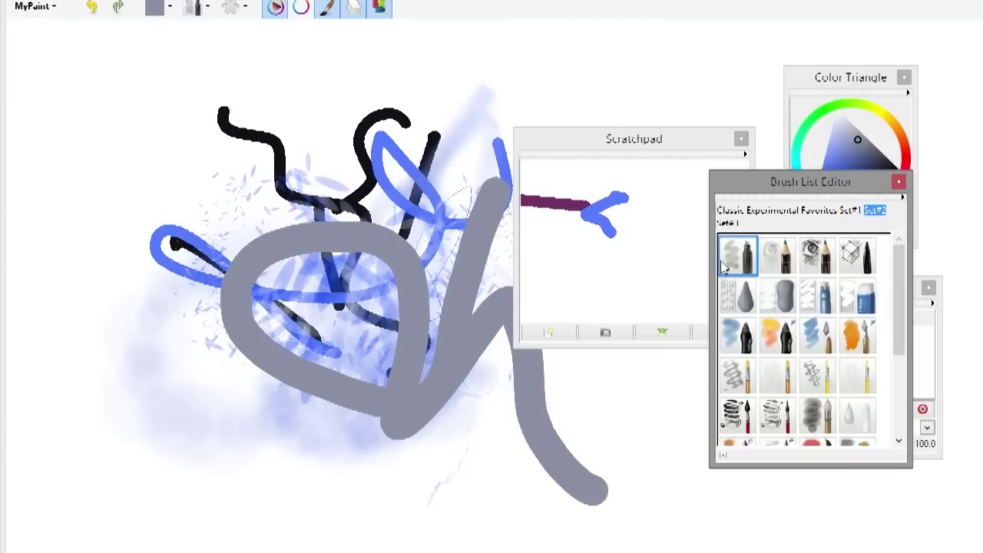
click(778, 296)
mouse_move(477, 392)
mouse_down()
mouse_move(422, 314)
mouse_move(370, 292)
mouse_up()
click(739, 415)
mouse_move(430, 426)
mouse_down()
mouse_move(482, 397)
mouse_move(613, 432)
mouse_up()
Step: Choose a dark navy color and draw scribbles with two more Set#2 brushes over the lower part of the canvas
click(874, 162)
drag(899, 320, 898, 389)
click(777, 365)
drag(453, 372, 659, 417)
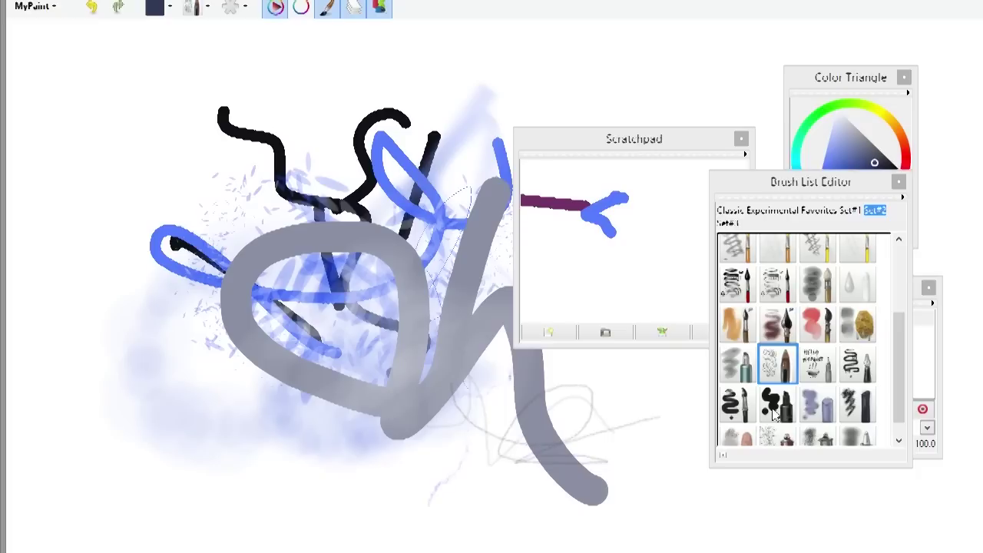
click(777, 403)
drag(517, 429, 578, 436)
Step: Paint strokes across the existing loops with two further Set#2 brushes
click(858, 402)
drag(483, 247, 330, 387)
drag(897, 358, 897, 377)
click(778, 423)
mouse_move(461, 288)
mouse_down()
mouse_move(261, 322)
mouse_move(246, 55)
mouse_move(204, 351)
mouse_move(206, 319)
mouse_up()
key(Tab)
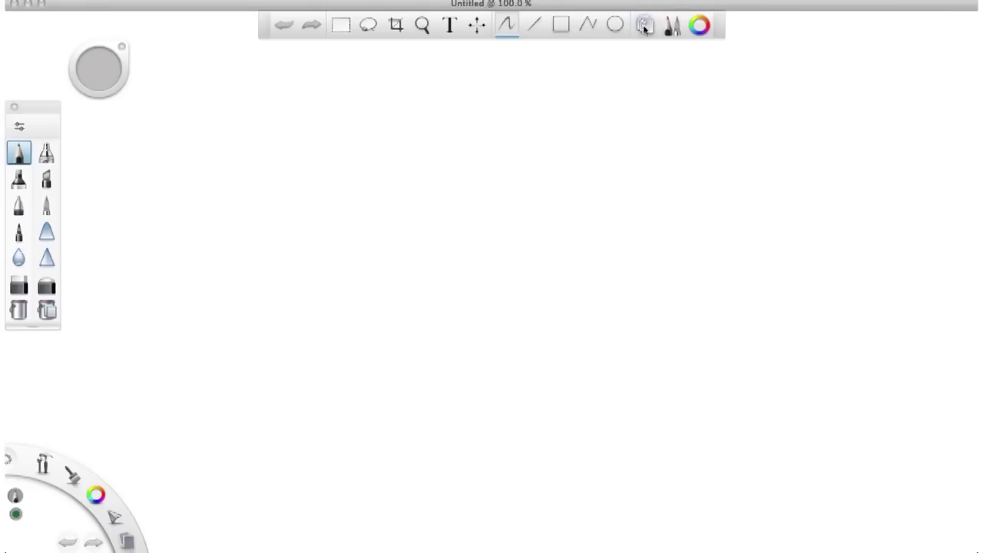
Step: Switch to SketchBook and draw three parallel diagonal blue strokes with the pencil, a broad soft brush and the airbrush
drag(671, 255, 791, 181)
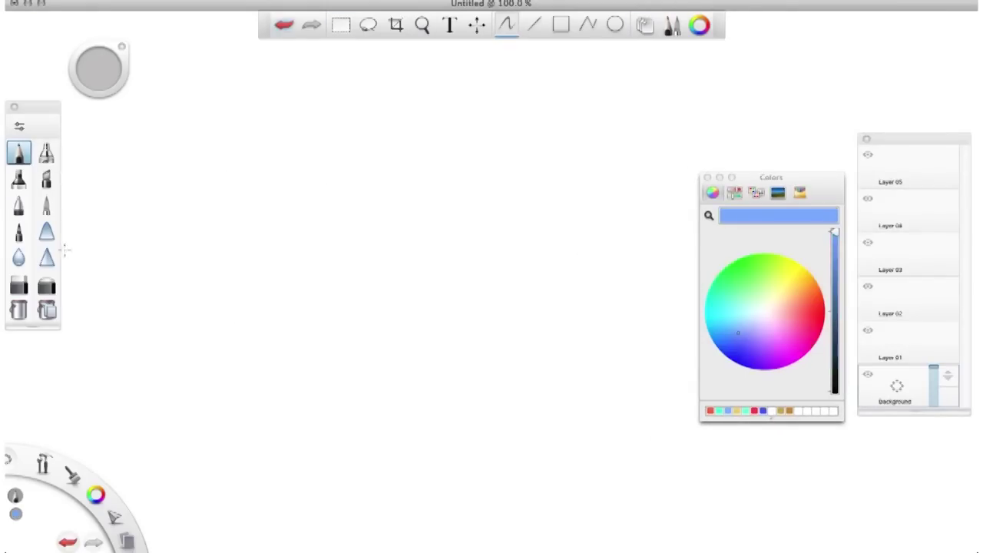
drag(139, 296, 391, 52)
click(19, 180)
drag(149, 360, 446, 71)
click(47, 206)
drag(189, 410, 512, 99)
Step: Apply the blur brush to the widest blue stroke and erase a straight diagonal band along its middle
click(20, 258)
mouse_move(213, 406)
mouse_down()
mouse_move(477, 101)
mouse_move(208, 397)
mouse_up()
click(19, 286)
drag(156, 439, 535, 75)
Step: Try a flood fill of the white background with the current blue
click(19, 310)
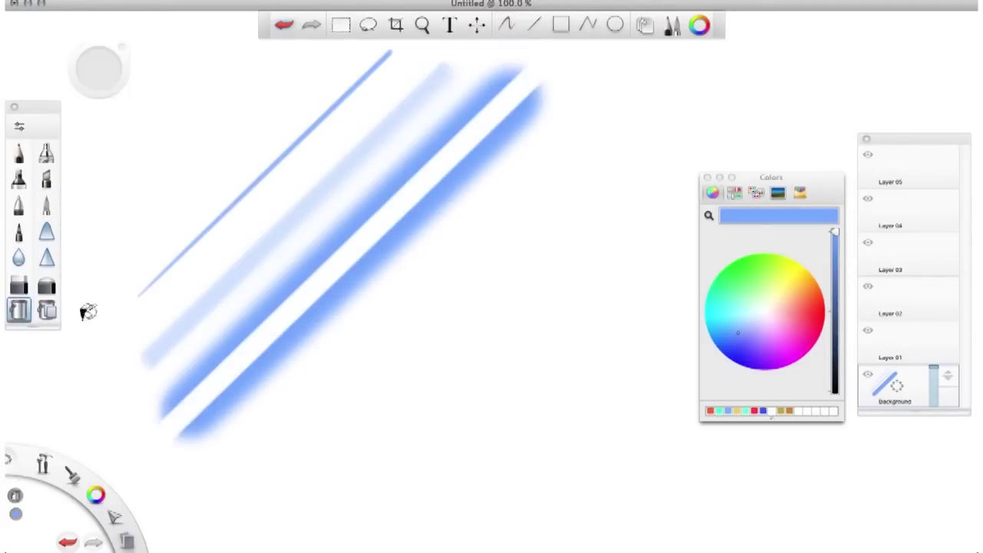
click(433, 359)
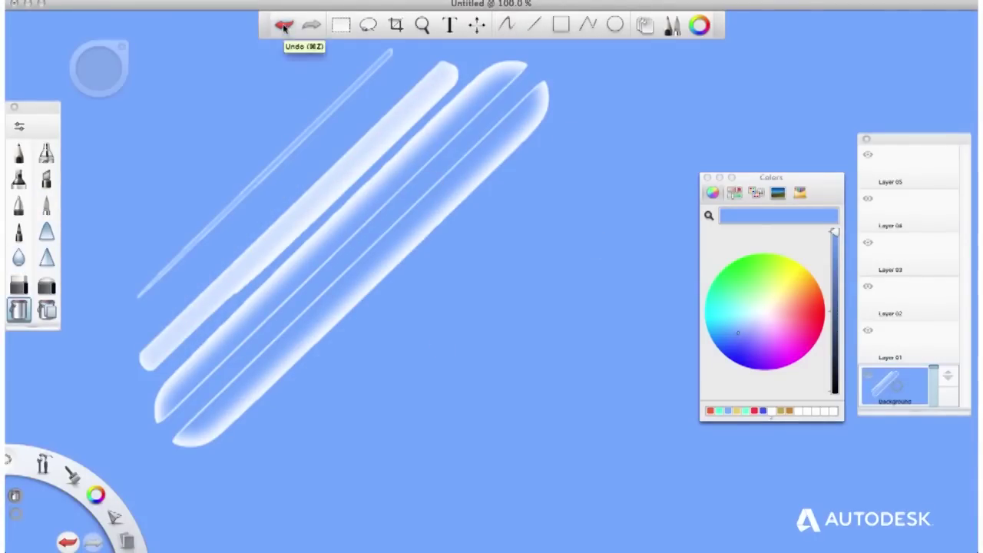
click(283, 25)
Step: Resize the airbrush and try two brush colors: a violet mixed on the color wheel and a blue sampled from the strokes
click(49, 203)
mouse_move(98, 70)
mouse_down()
mouse_move(176, 81)
mouse_move(82, 75)
mouse_move(102, 66)
mouse_move(111, 119)
mouse_up()
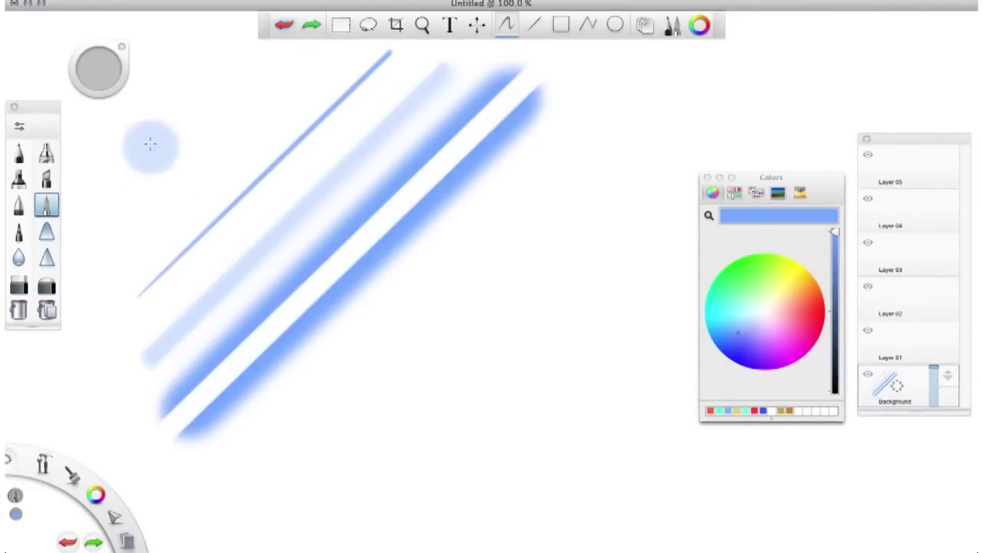
mouse_move(742, 331)
mouse_down()
mouse_move(757, 263)
mouse_move(755, 338)
mouse_up()
mouse_move(835, 232)
mouse_down()
mouse_move(864, 287)
mouse_move(835, 322)
mouse_move(830, 238)
mouse_up()
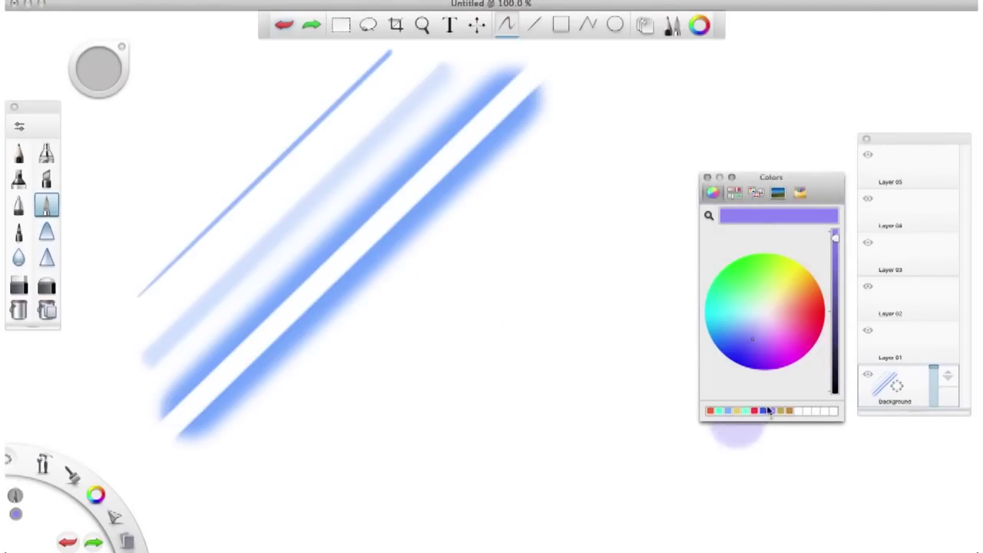
click(709, 216)
click(358, 159)
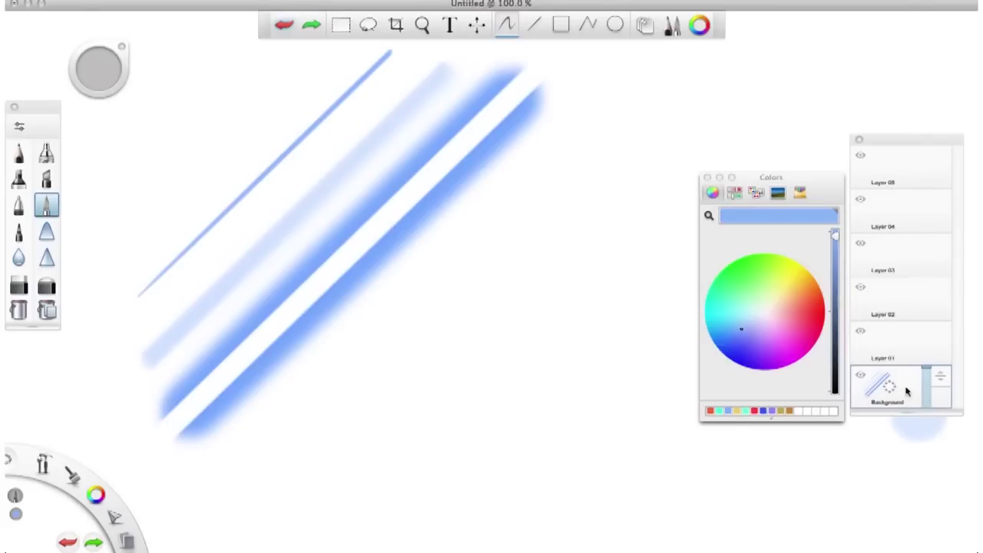
Step: Draw four parallel dark green pencil lines on Layer 01 crossing the blue strokes, and reselect that layer
click(883, 342)
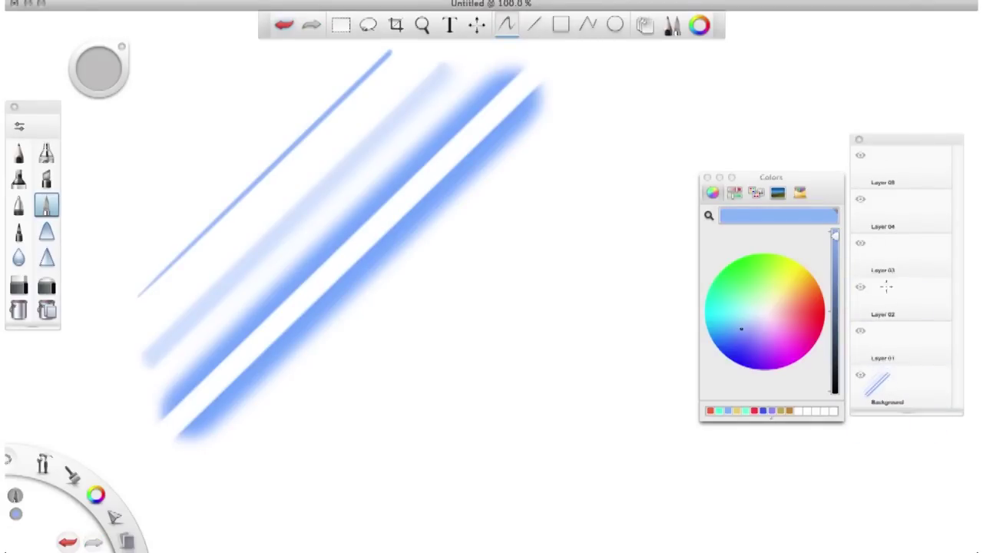
drag(836, 235, 836, 313)
click(19, 152)
drag(121, 239, 301, 413)
drag(180, 187, 402, 404)
drag(247, 142, 505, 392)
drag(333, 86, 569, 316)
click(893, 382)
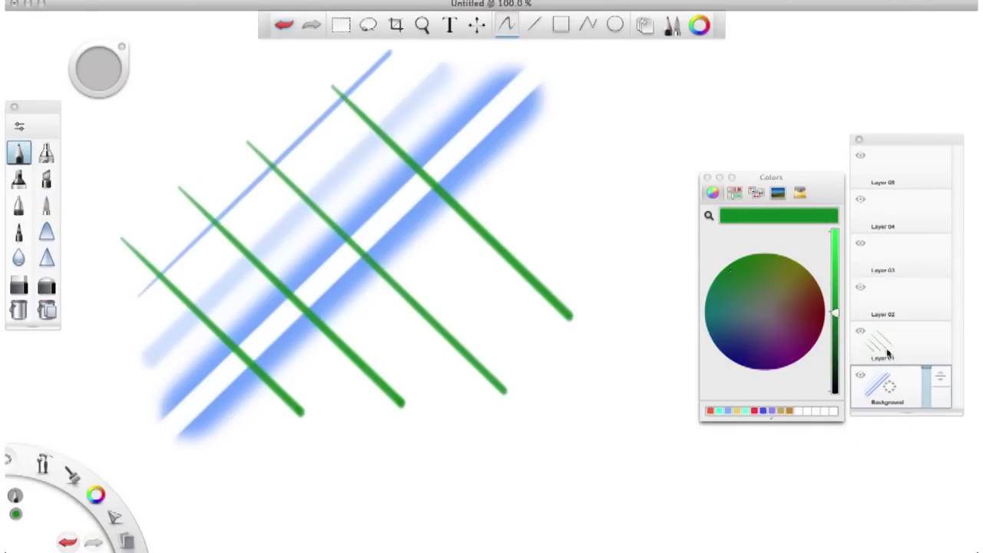
click(890, 343)
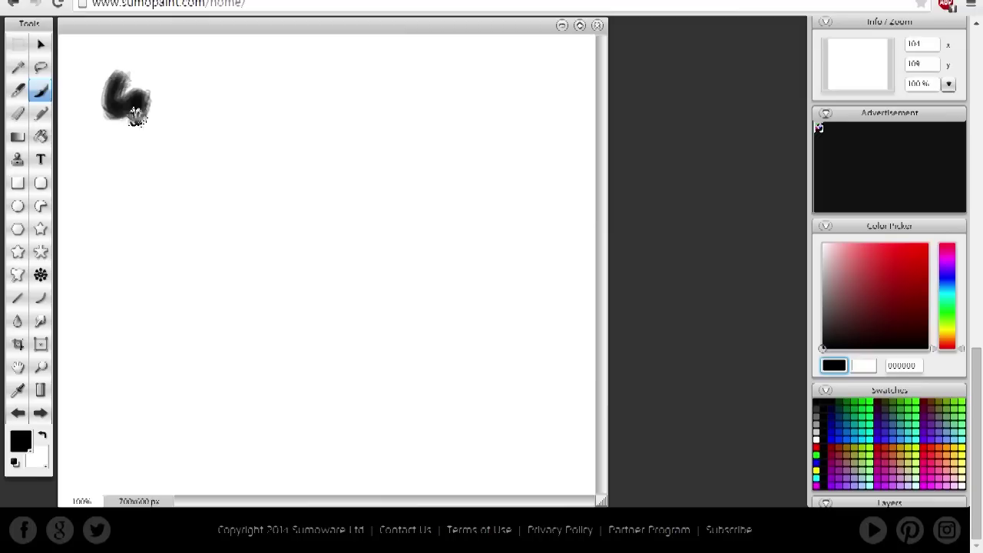
Step: Switch to Sumo Paint and paint a long soft brush stroke, with several thick black ink strokes and dots beside it
drag(136, 117, 205, 366)
click(17, 90)
mouse_move(231, 93)
mouse_down()
mouse_move(247, 124)
mouse_move(249, 185)
mouse_up()
drag(267, 158, 267, 165)
drag(281, 167, 272, 190)
drag(247, 239, 252, 359)
drag(293, 91, 306, 283)
Step: Sketch an anime-style head in thin black lines with the Pencil tool and magnify it to 264%
click(41, 114)
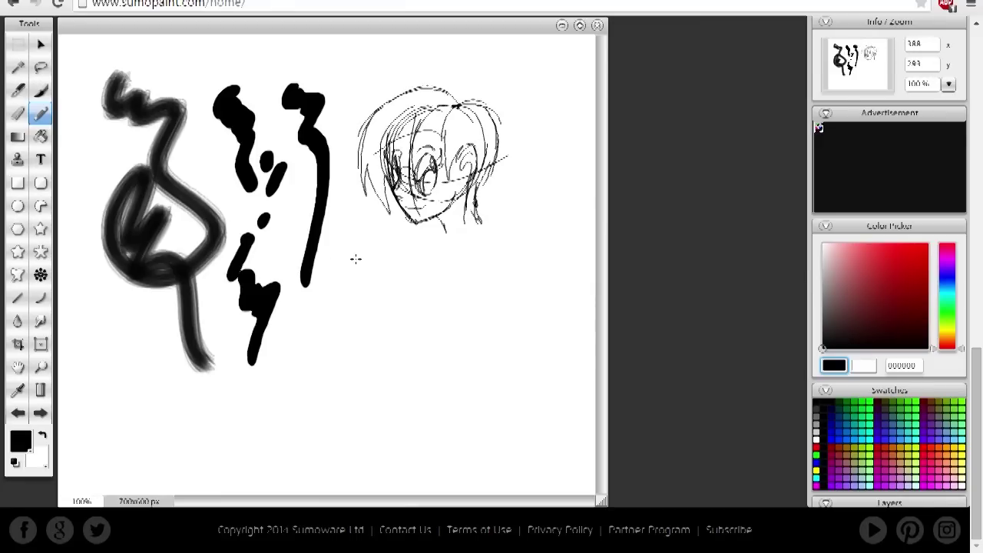
click(948, 85)
drag(887, 103, 896, 104)
drag(794, 77, 795, 220)
mouse_move(218, 485)
mouse_down()
mouse_move(459, 448)
mouse_move(644, 461)
mouse_up()
drag(794, 205, 789, 157)
scroll(745, 176, up, 2)
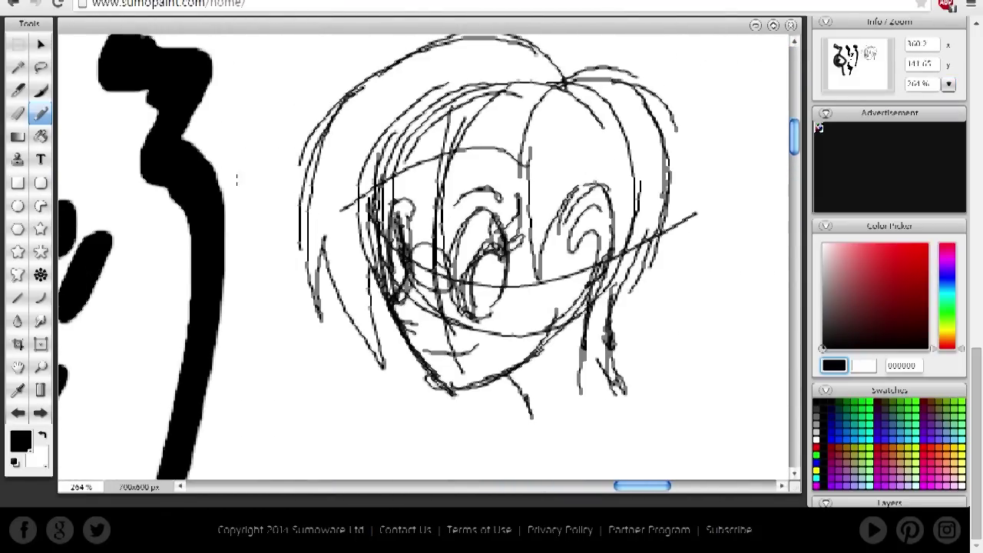
Step: Paint more thick black ink strokes on the blobs beside the sketched head
click(17, 90)
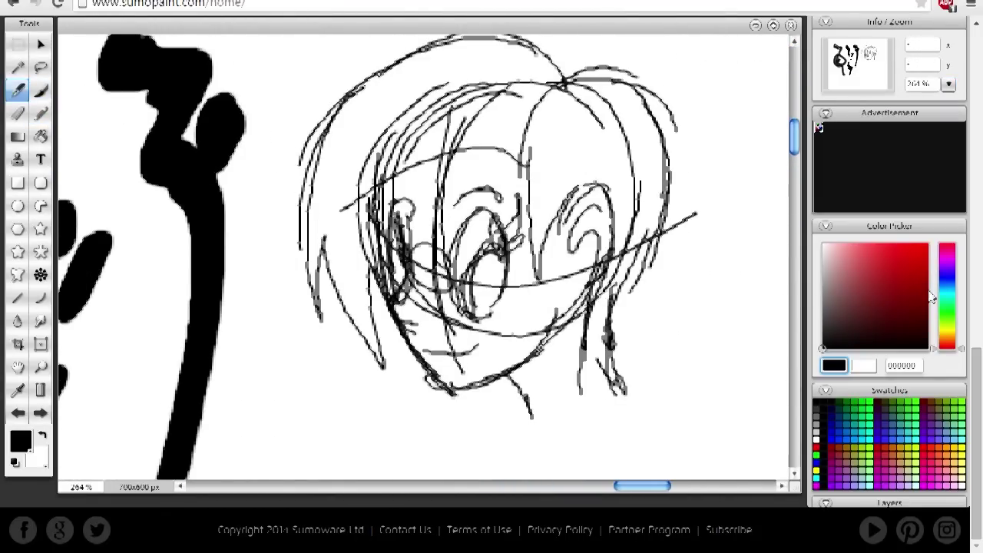
mouse_move(162, 326)
mouse_down()
mouse_move(154, 231)
mouse_move(246, 361)
mouse_move(190, 394)
mouse_up()
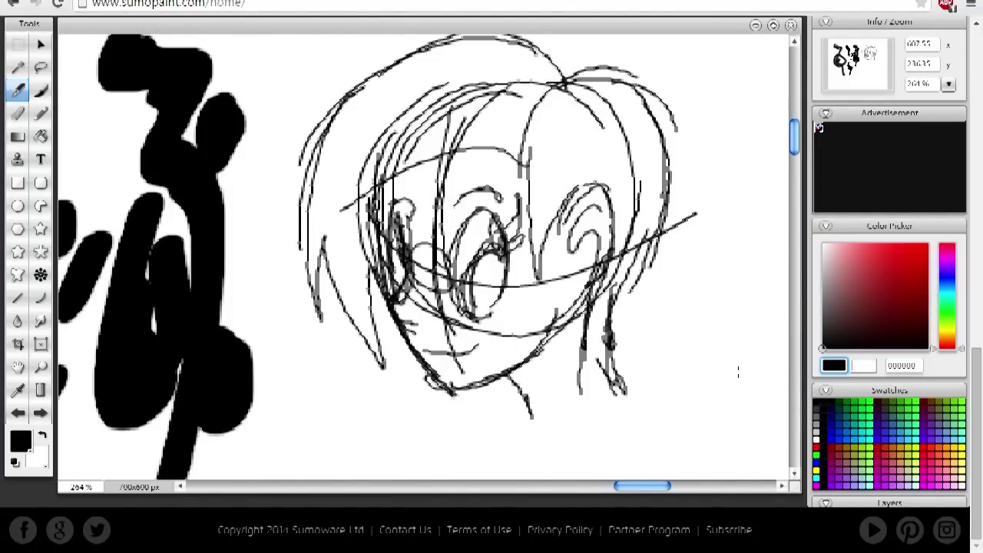
Step: Set the ink tool's diameter to 2 px and draw a thin broken test stroke beside the head
scroll(736, 363, up, 1)
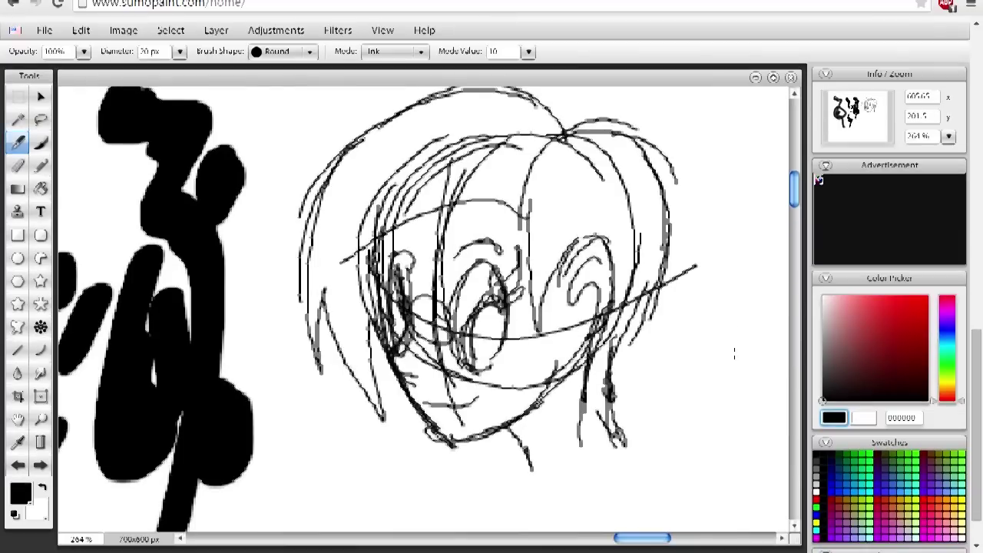
drag(179, 50, 134, 74)
drag(276, 199, 238, 284)
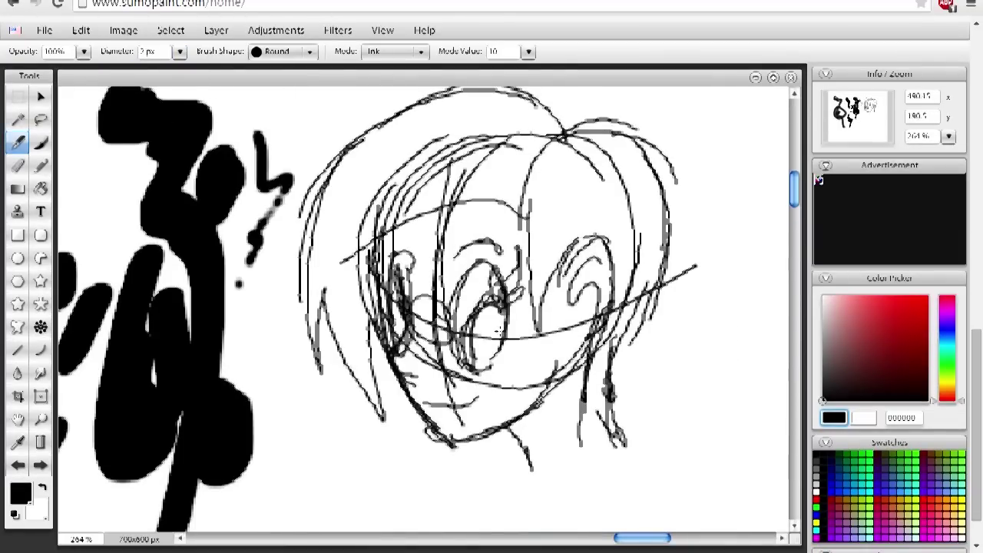
Step: Ink the middle eye with a bold outline, several lashes and a filled pupil
drag(507, 327, 478, 369)
mouse_move(503, 296)
mouse_down()
mouse_move(522, 249)
mouse_move(541, 260)
mouse_up()
drag(516, 321, 550, 288)
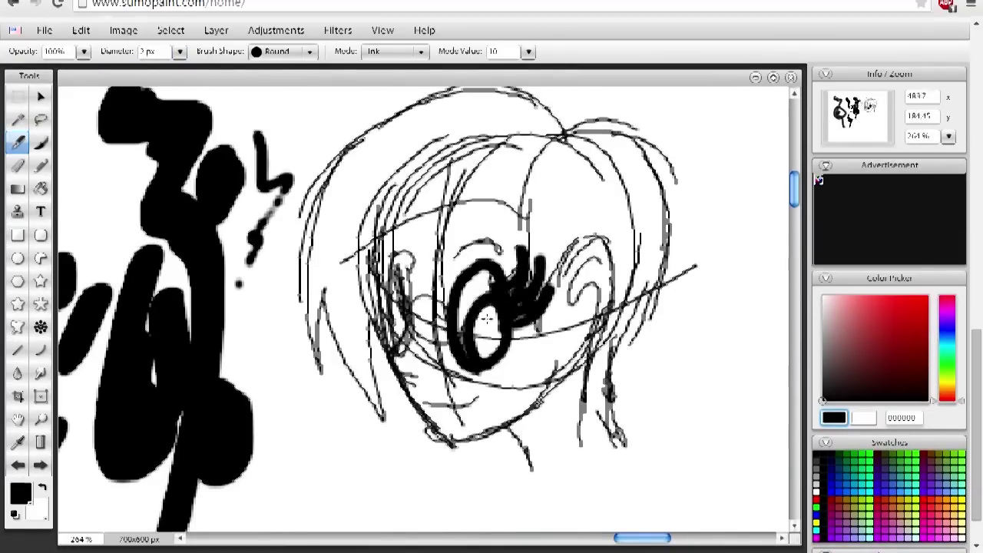
drag(491, 301, 480, 361)
Step: Ink the far eye's edge and nose, the mouth line, and the jaw from the chin up to the ear
drag(410, 300, 413, 378)
drag(424, 400, 486, 396)
drag(453, 443, 567, 353)
Step: Ink the outer contour of the ear and the curved lines inside it
drag(567, 353, 553, 319)
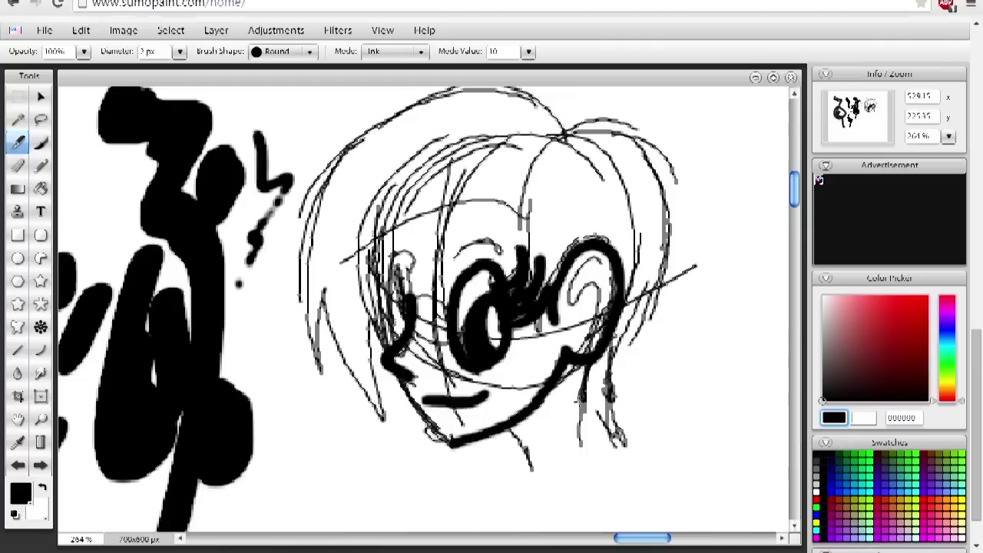
drag(605, 269, 574, 309)
drag(581, 308, 590, 334)
Step: Ink both neck lines, the strand before the ear, and the back hair from the parting to its pointed tip, with a short flick at the crown
drag(590, 364, 582, 459)
drag(513, 426, 535, 480)
drag(536, 336, 526, 209)
drag(615, 349, 636, 453)
drag(636, 453, 590, 407)
drag(525, 206, 564, 137)
drag(568, 130, 618, 349)
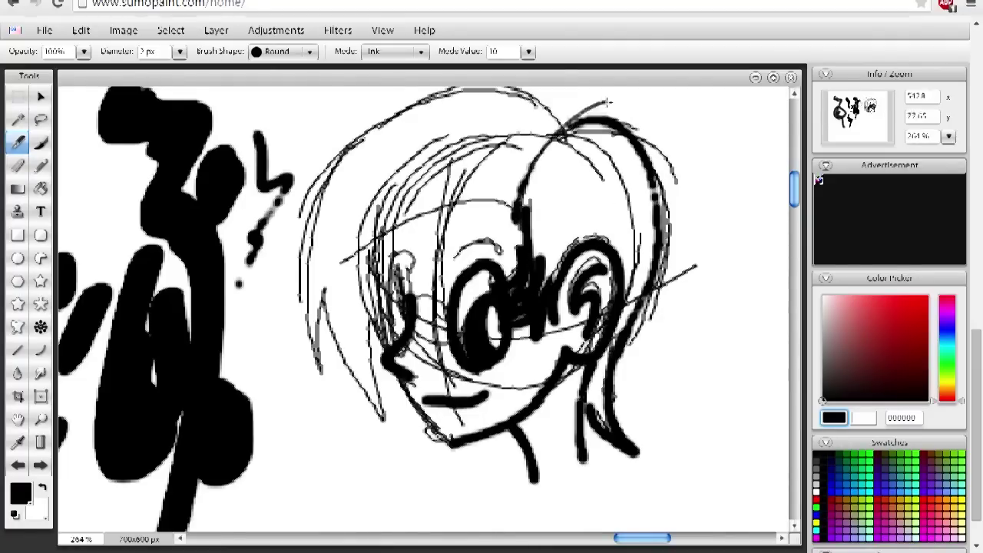
drag(592, 109, 613, 102)
Step: Ink the fringe edge, the outer hair contour over the head and the pointed front locks, and darken the far eye
drag(525, 209, 319, 266)
drag(564, 137, 459, 101)
drag(449, 103, 324, 383)
drag(329, 269, 384, 423)
drag(387, 308, 413, 373)
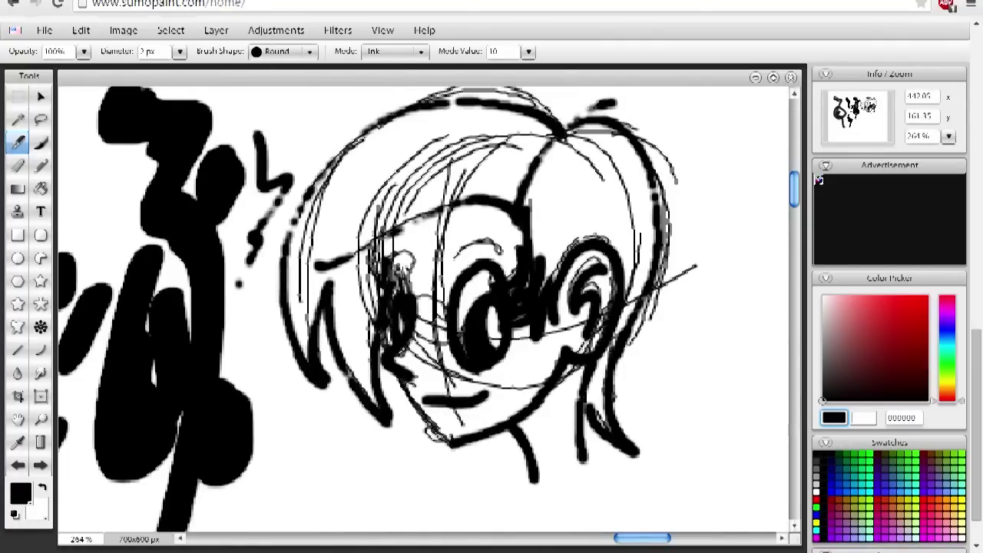